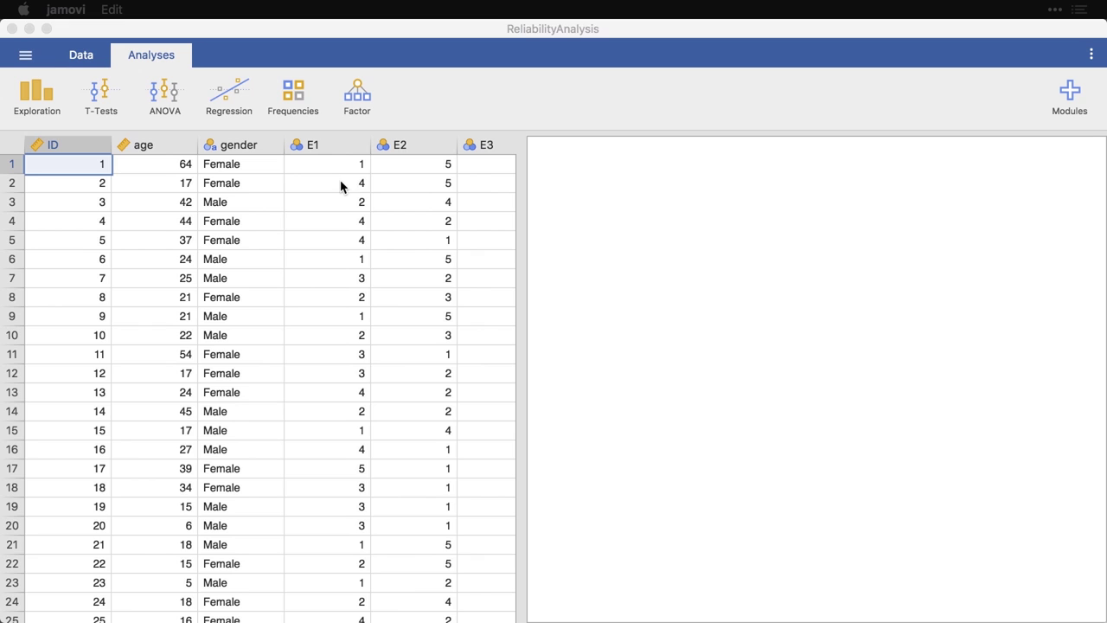
Step: Scroll right across the data sheet to view its columns
{"action": "scroll", "coordinate": [341, 191], "scroll_direction": "right", "scroll_amount": 2}
{"action": "scroll", "coordinate": [341, 192], "scroll_direction": "right", "scroll_amount": 10}
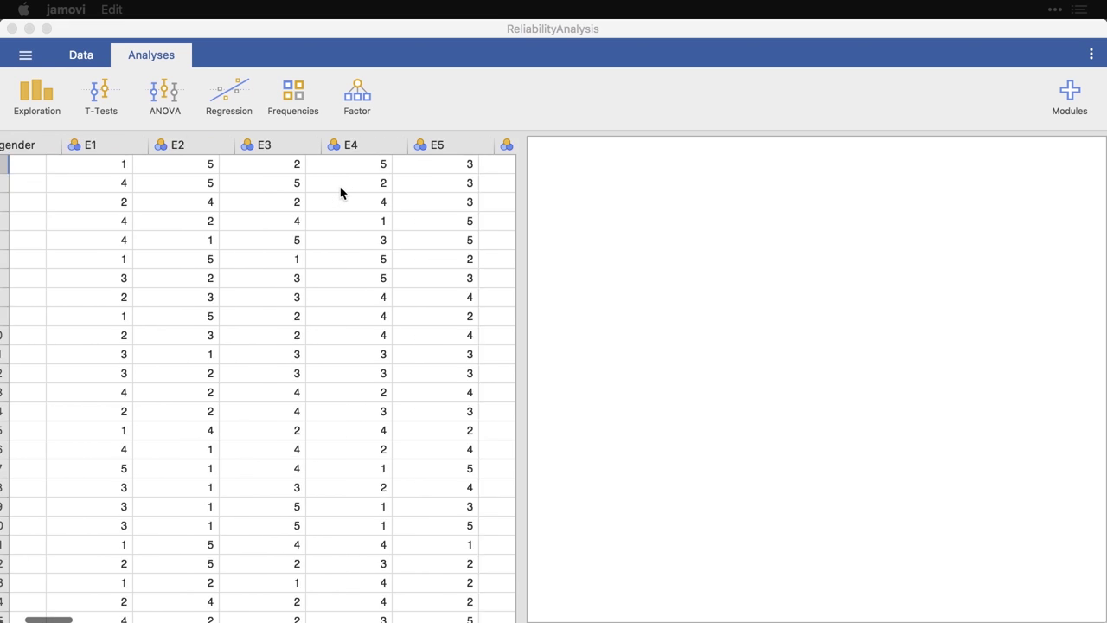
{"action": "scroll", "coordinate": [341, 192], "scroll_direction": "right", "scroll_amount": 8}
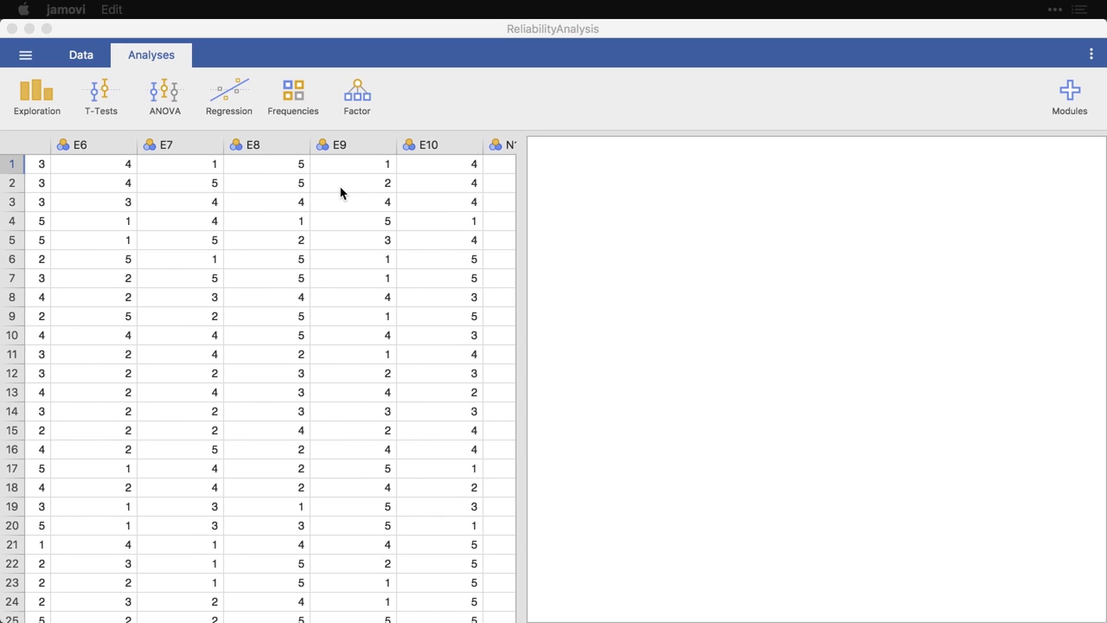
{"action": "scroll", "coordinate": [340, 192], "scroll_direction": "right", "scroll_amount": 4}
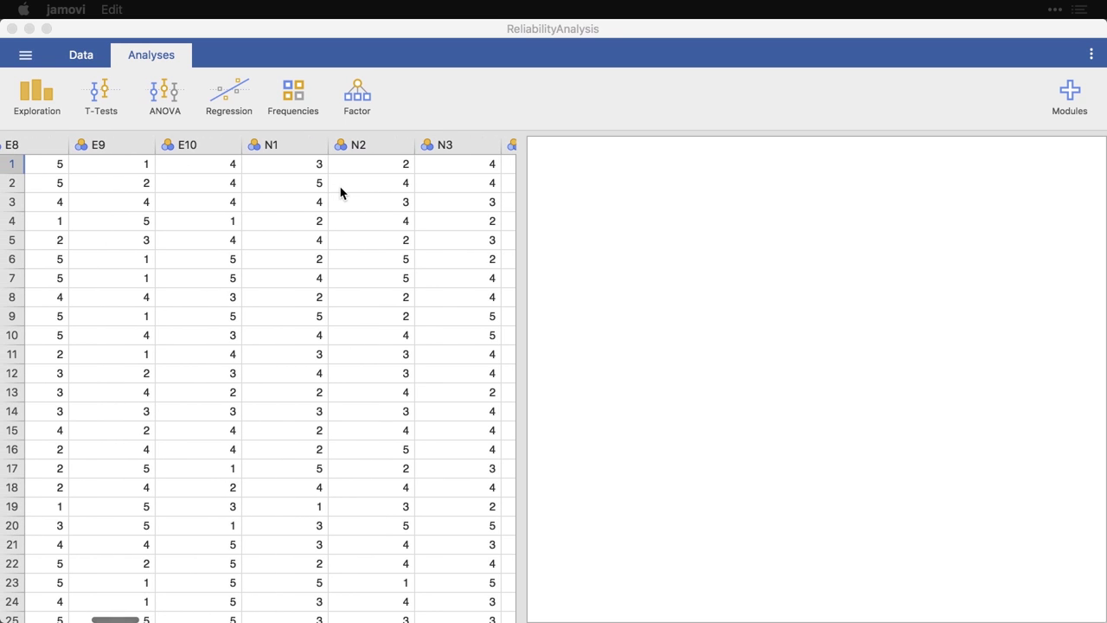
{"action": "scroll", "coordinate": [341, 192], "scroll_direction": "right", "scroll_amount": 6}
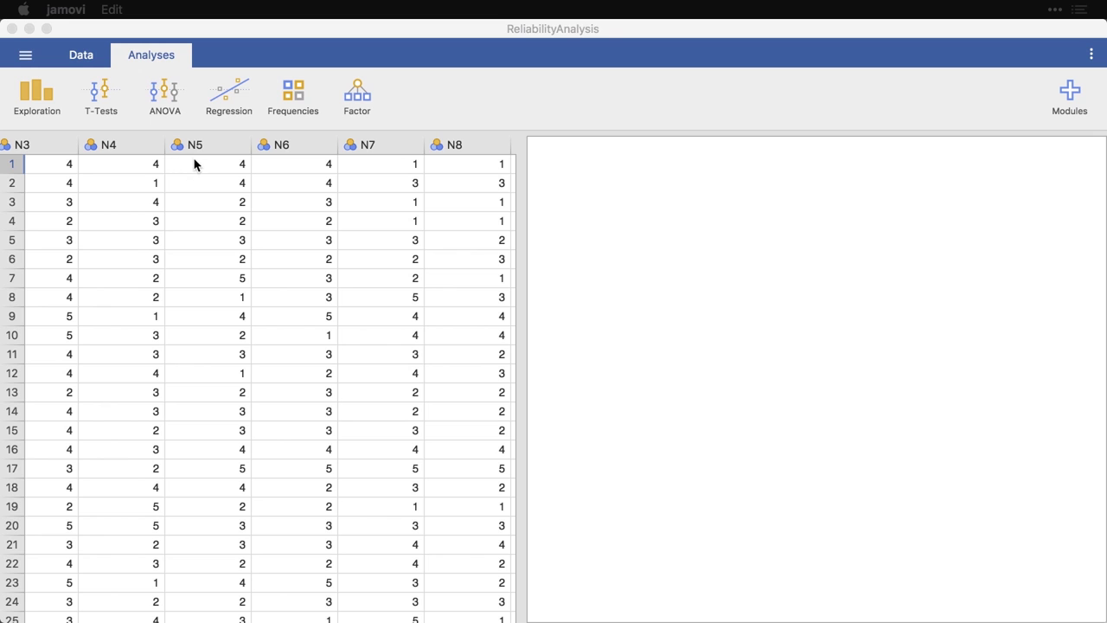
{"action": "scroll", "coordinate": [277, 221], "scroll_direction": "right", "scroll_amount": 5}
{"action": "scroll", "coordinate": [277, 221], "scroll_direction": "right", "scroll_amount": 6}
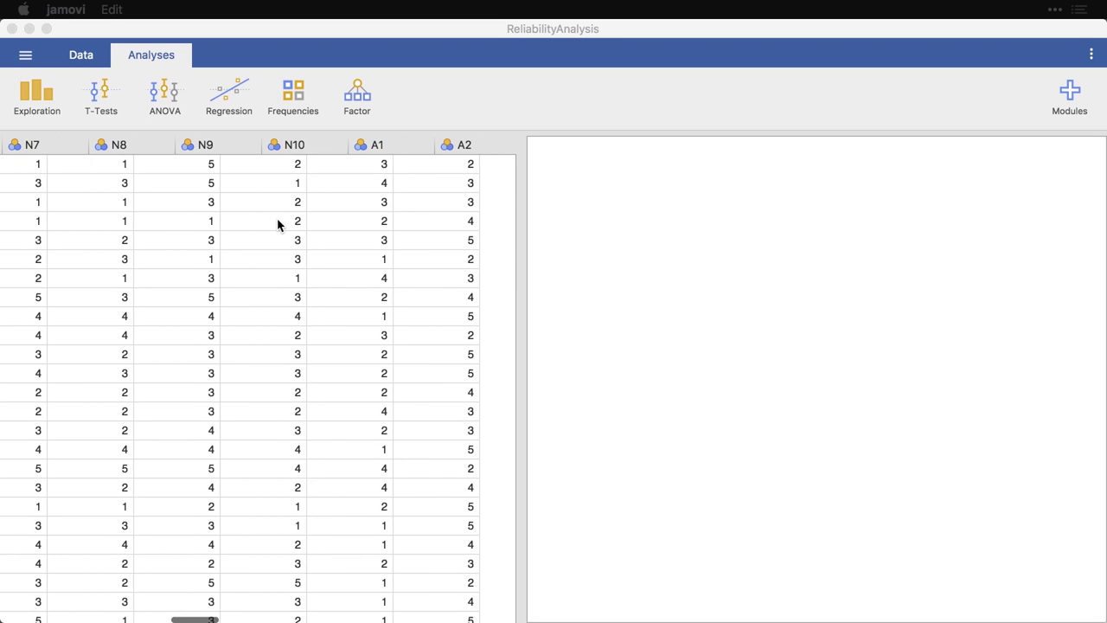
{"action": "scroll", "coordinate": [278, 218], "scroll_direction": "right", "scroll_amount": 10}
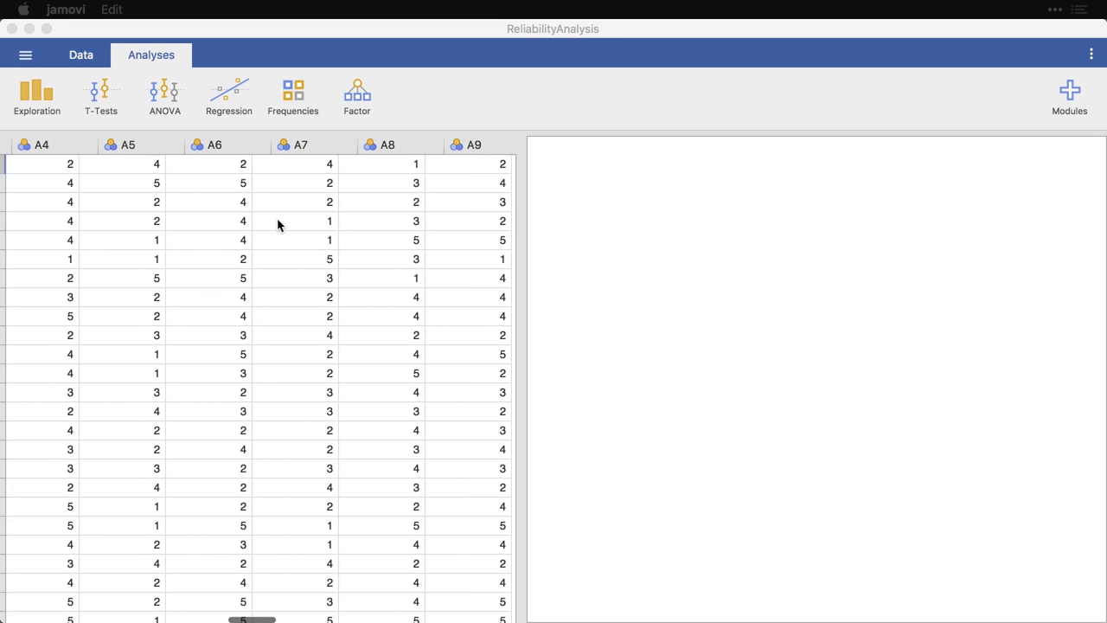
{"action": "scroll", "coordinate": [276, 223], "scroll_direction": "right", "scroll_amount": 5}
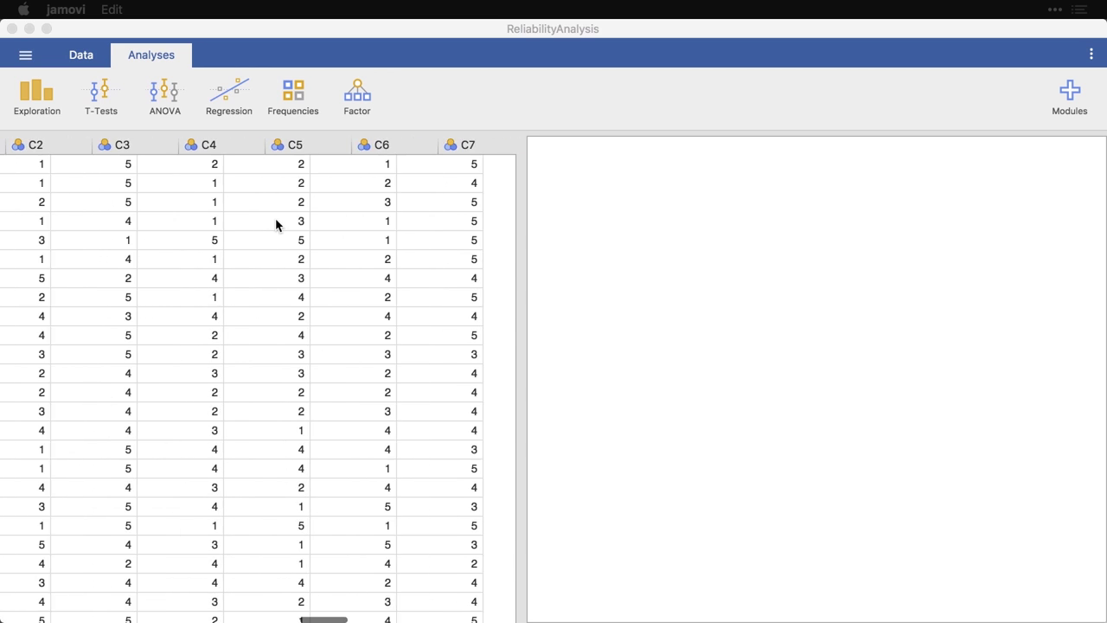
{"action": "scroll", "coordinate": [273, 224], "scroll_direction": "right", "scroll_amount": 10}
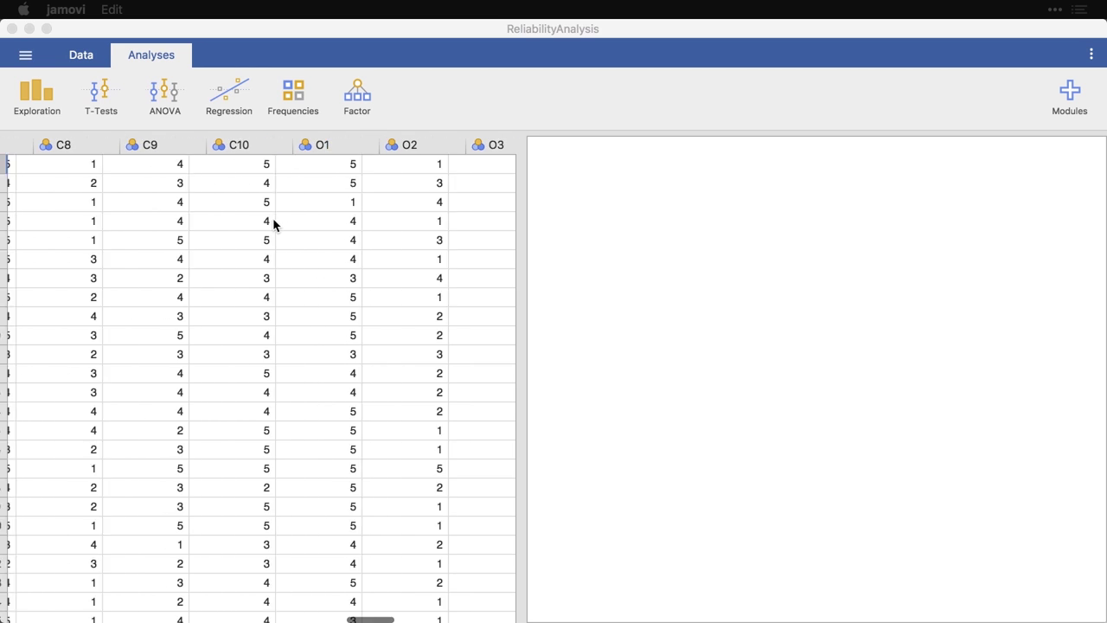
{"action": "scroll", "coordinate": [273, 224], "scroll_direction": "right", "scroll_amount": 5}
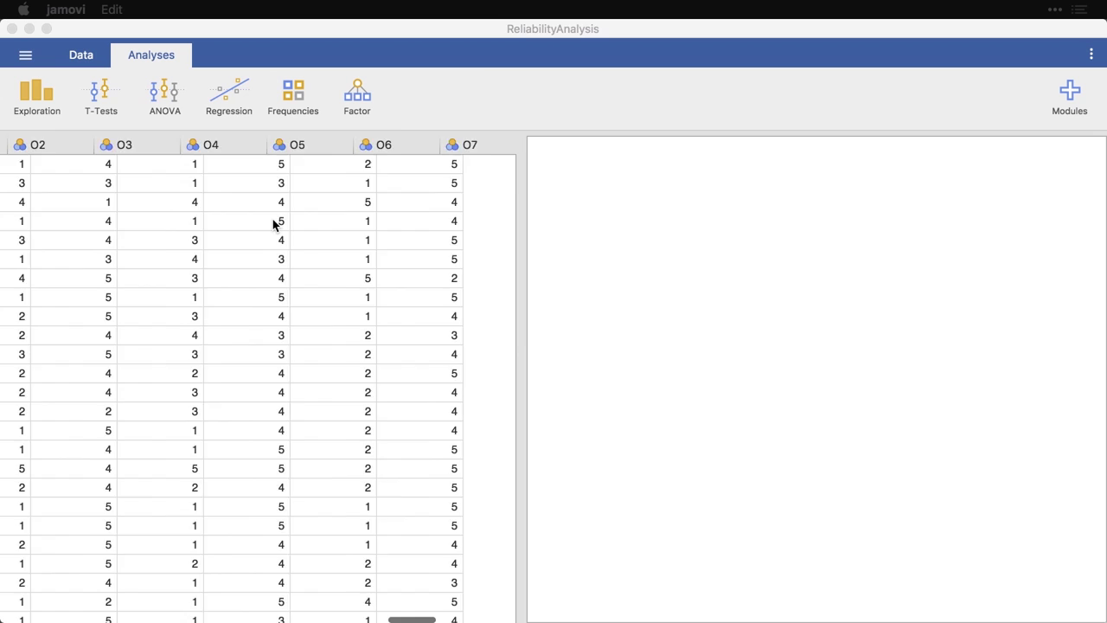
{"action": "scroll", "coordinate": [273, 224], "scroll_direction": "right", "scroll_amount": 2}
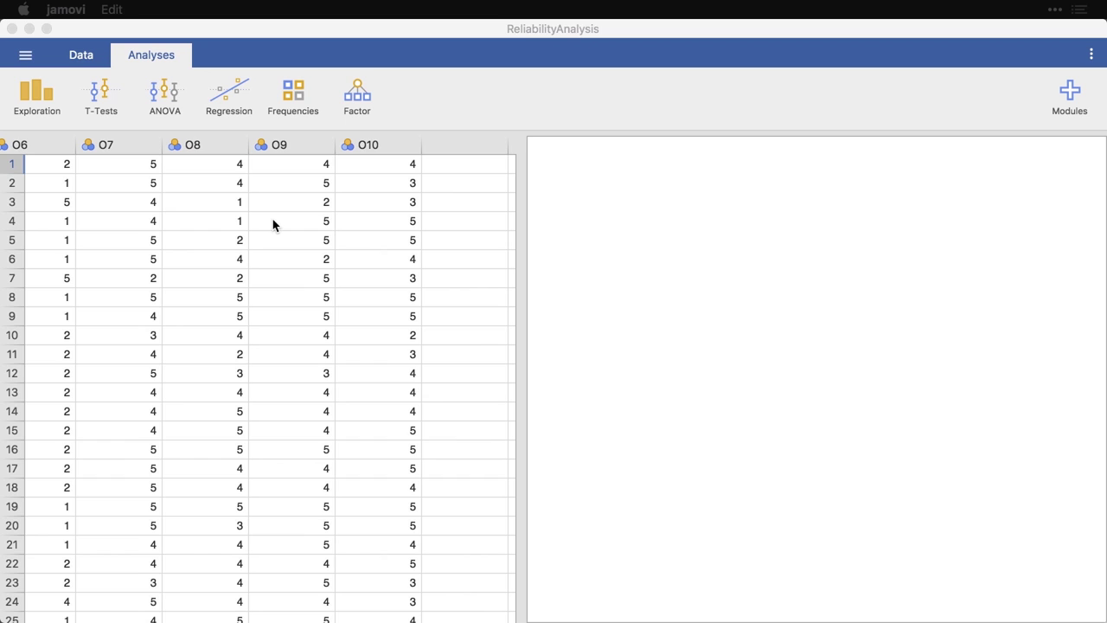
Step: Start a new Reliability Analysis from the Factor menu's Scale Analysis section
{"action": "left_click", "coordinate": [369, 101]}
{"action": "left_click", "coordinate": [368, 101]}
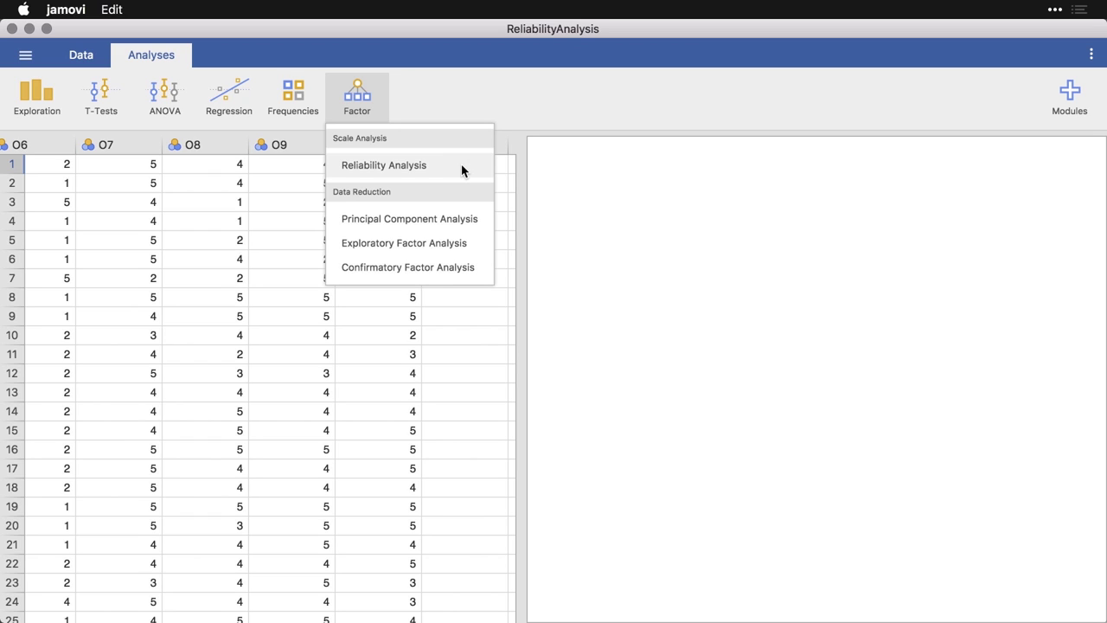
{"action": "left_click", "coordinate": [405, 165]}
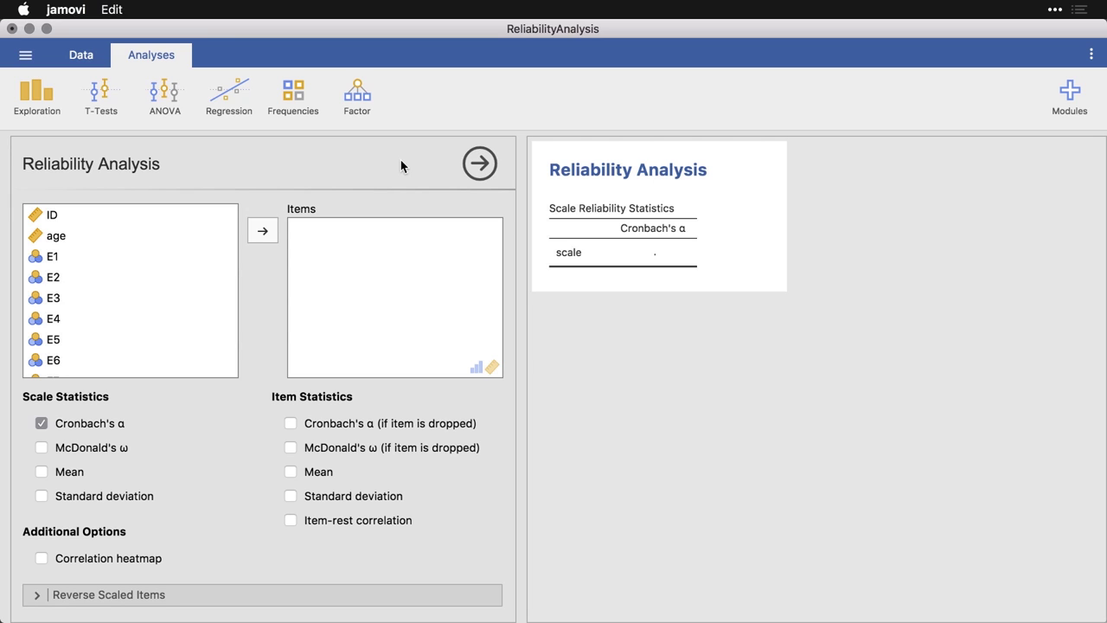
Step: Add E1 through E10 as scale items, yielding Cronbach's α of −0.261
{"action": "left_click", "coordinate": [119, 259]}
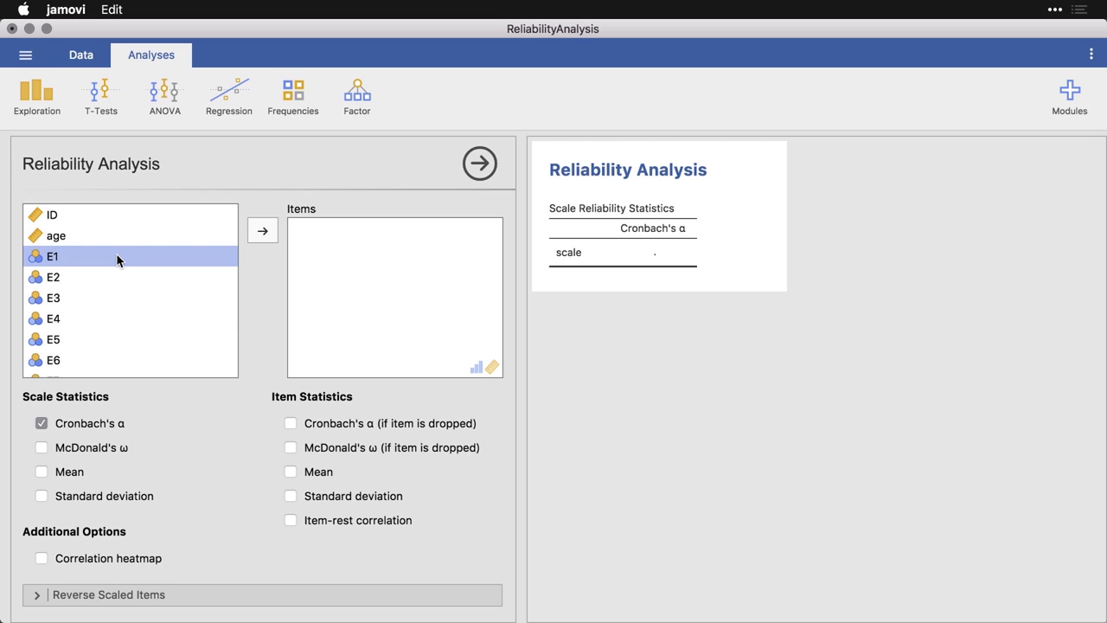
{"action": "scroll", "coordinate": [117, 262], "scroll_direction": "down", "scroll_amount": 5}
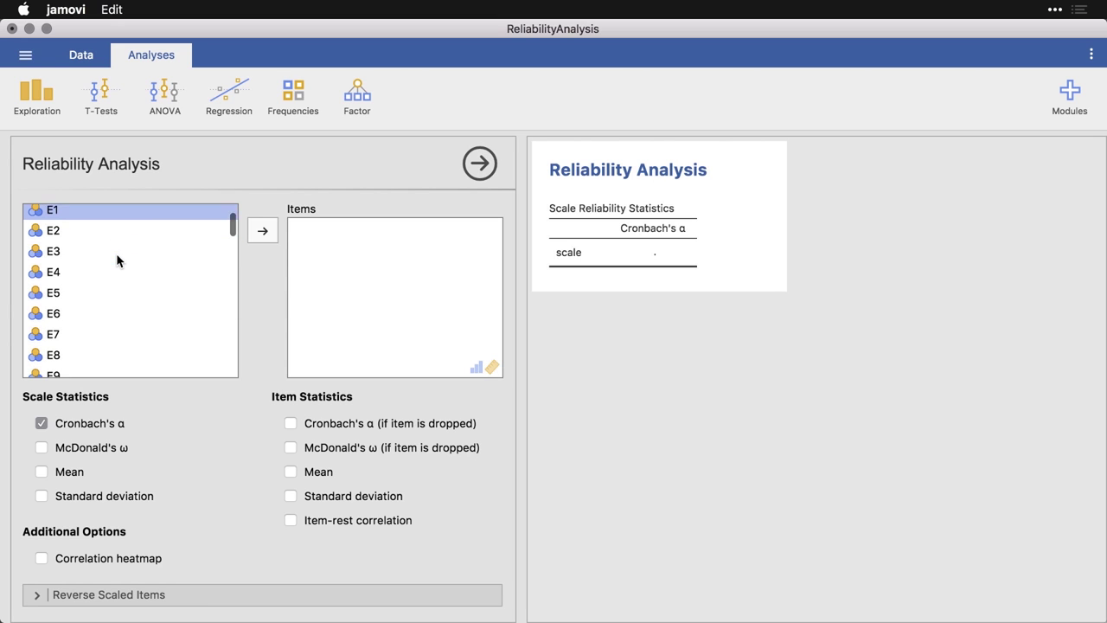
{"action": "left_click", "coordinate": [65, 336], "text": "shift"}
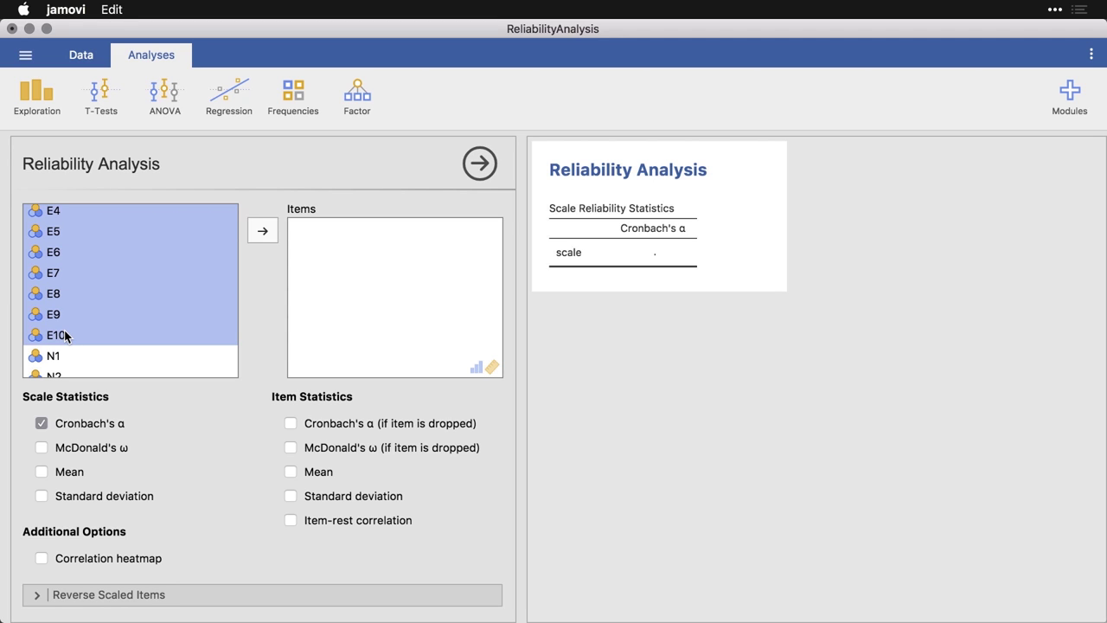
{"action": "scroll", "coordinate": [64, 336], "scroll_direction": "up", "scroll_amount": 5}
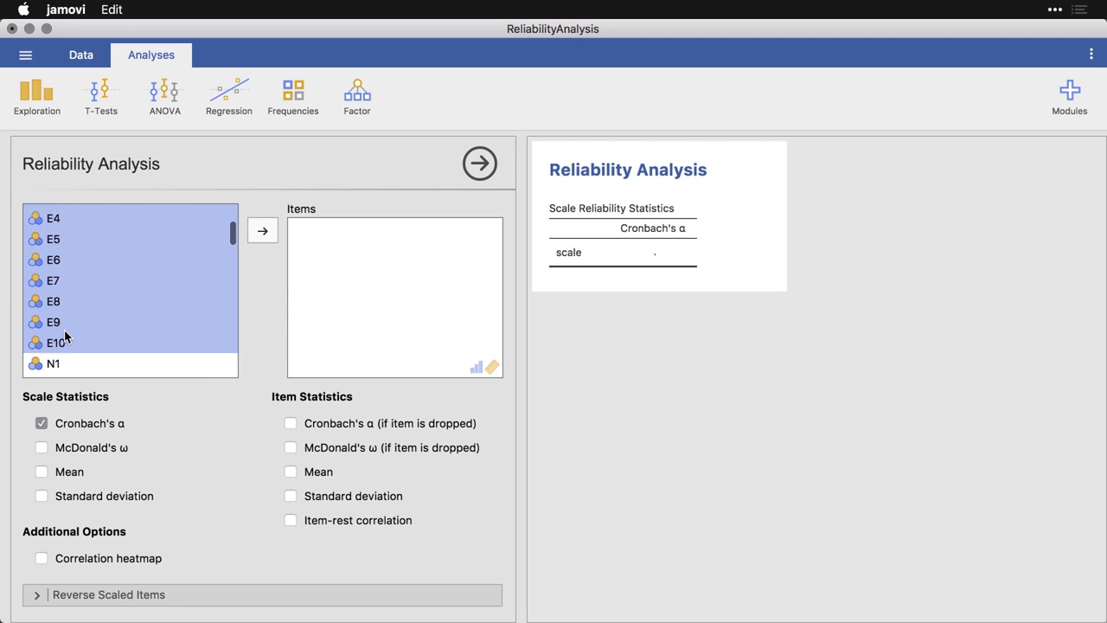
{"action": "left_click", "coordinate": [258, 232]}
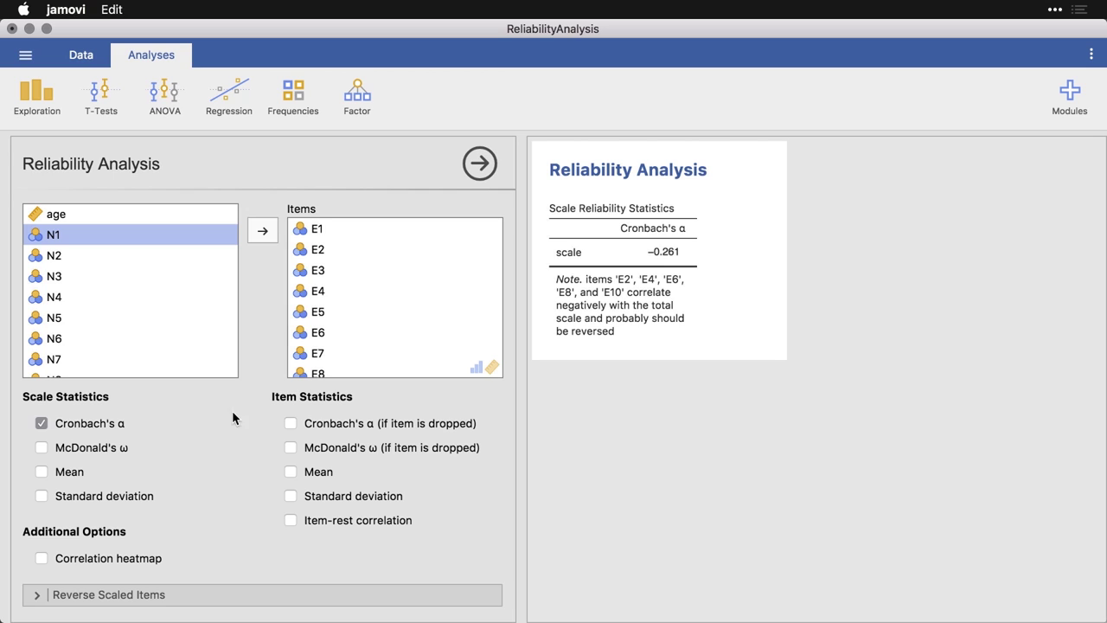
Step: Show the scale mean, scale SD and Cronbach's α if each item is dropped
{"action": "left_click", "coordinate": [42, 472]}
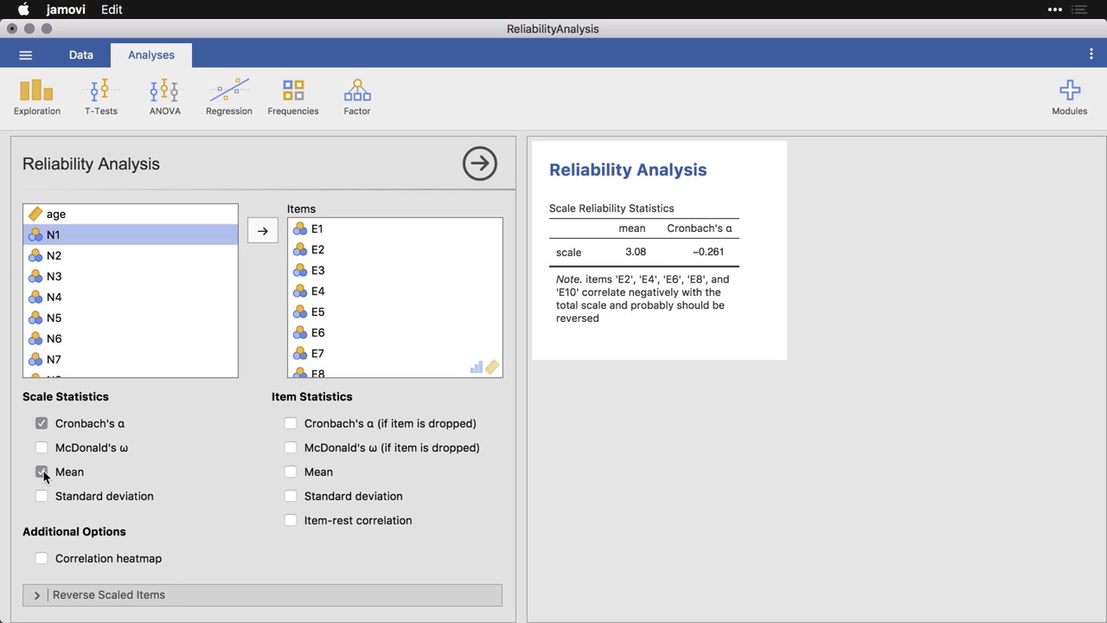
{"action": "left_click", "coordinate": [42, 496]}
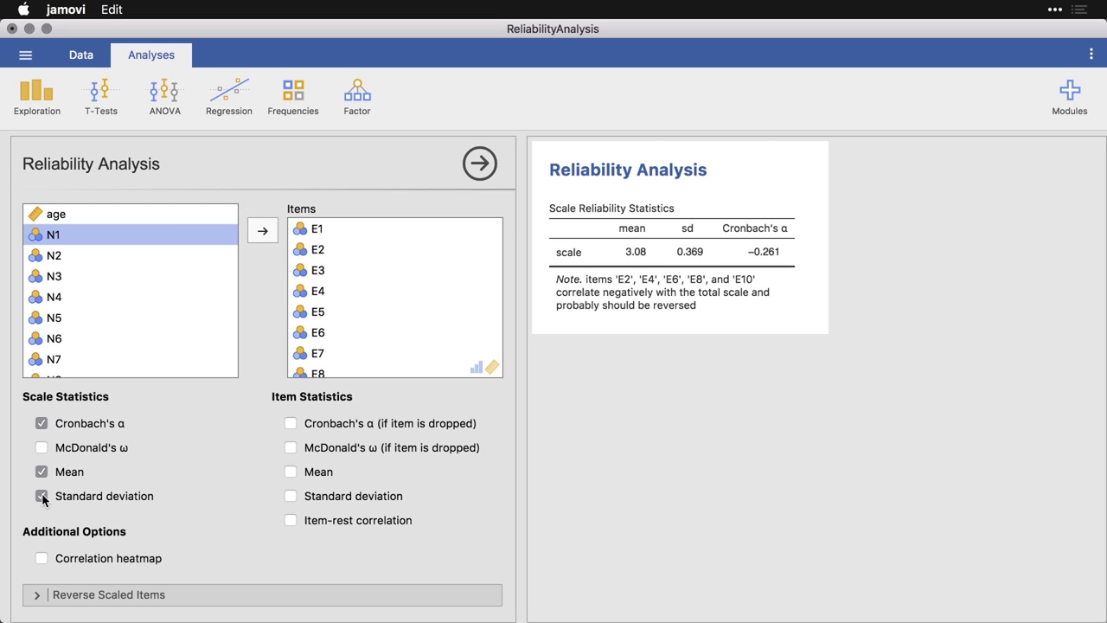
{"action": "left_click", "coordinate": [291, 426]}
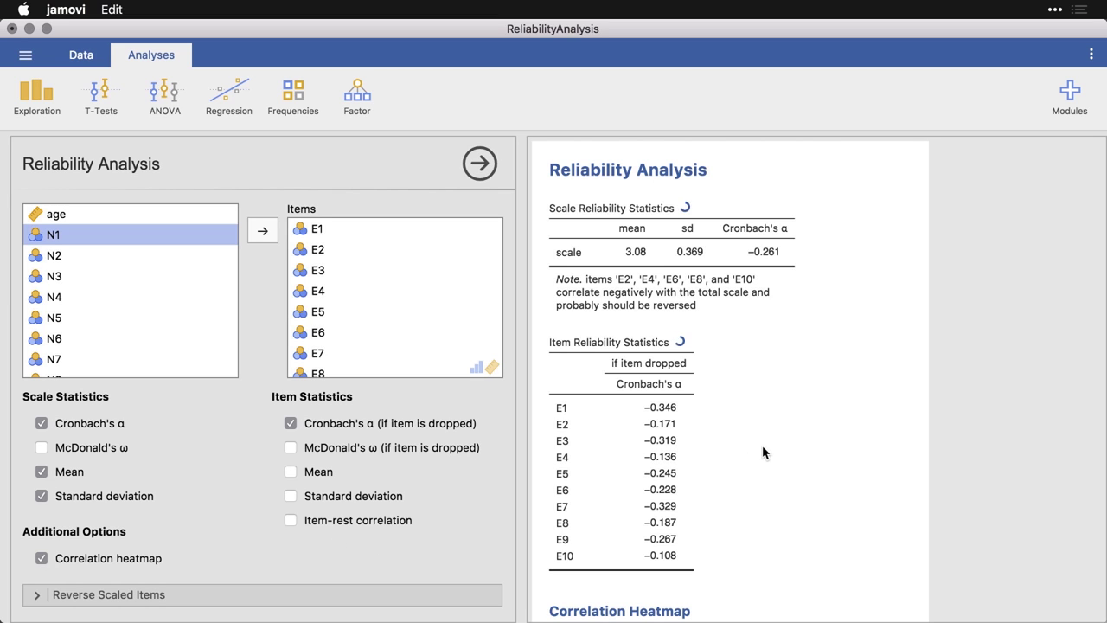
{"action": "scroll", "coordinate": [762, 457], "scroll_direction": "down", "scroll_amount": 8}
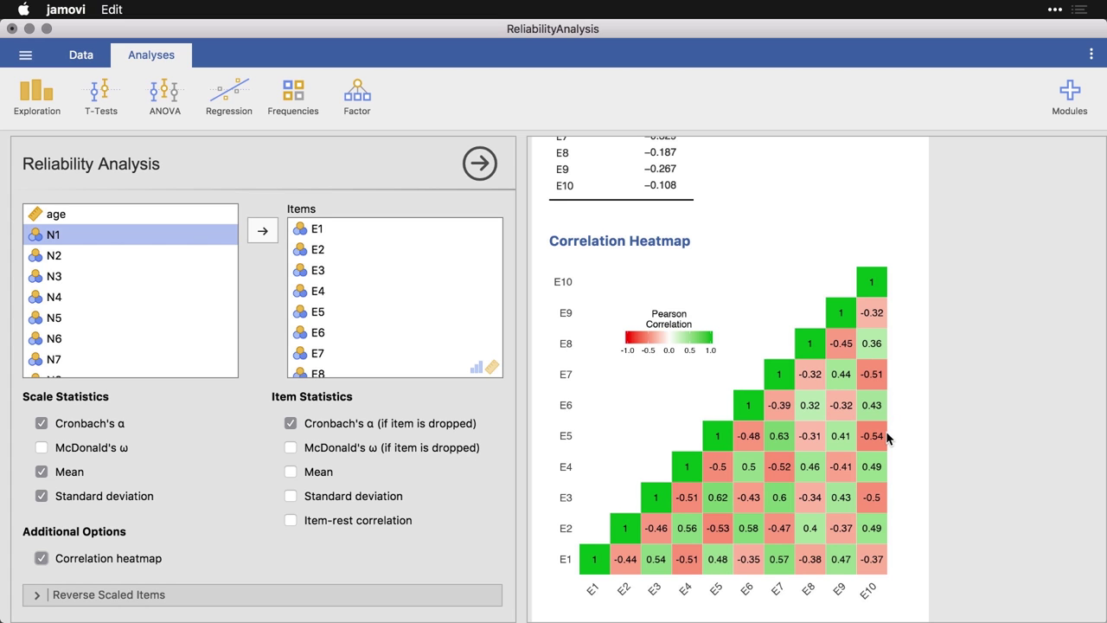
{"action": "scroll", "coordinate": [886, 436], "scroll_direction": "up", "scroll_amount": 5}
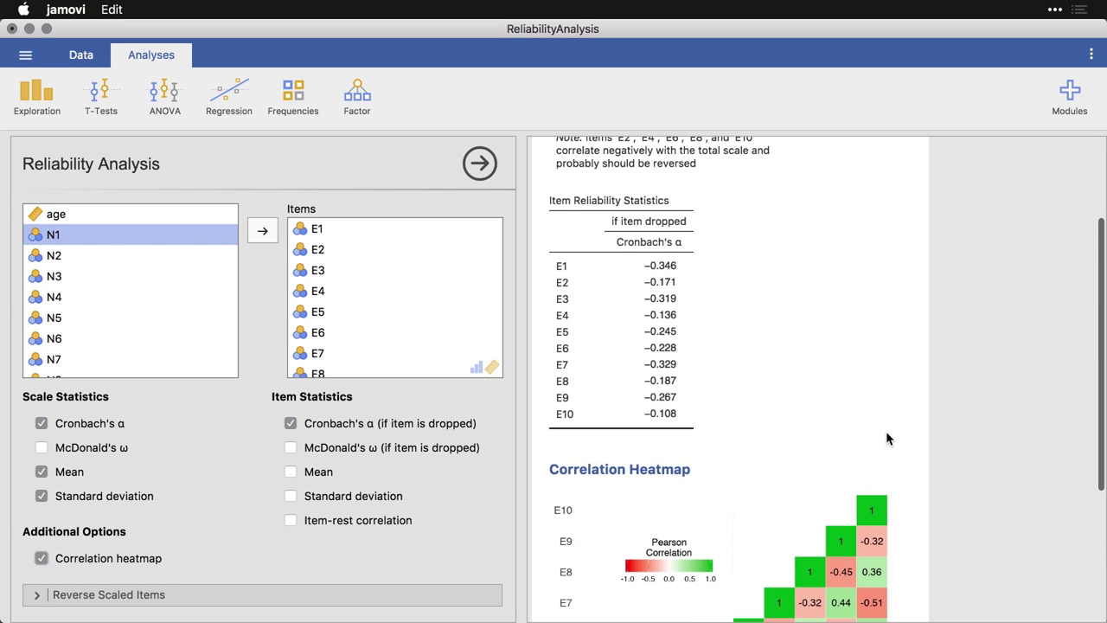
{"action": "scroll", "coordinate": [887, 437], "scroll_direction": "up", "scroll_amount": 3}
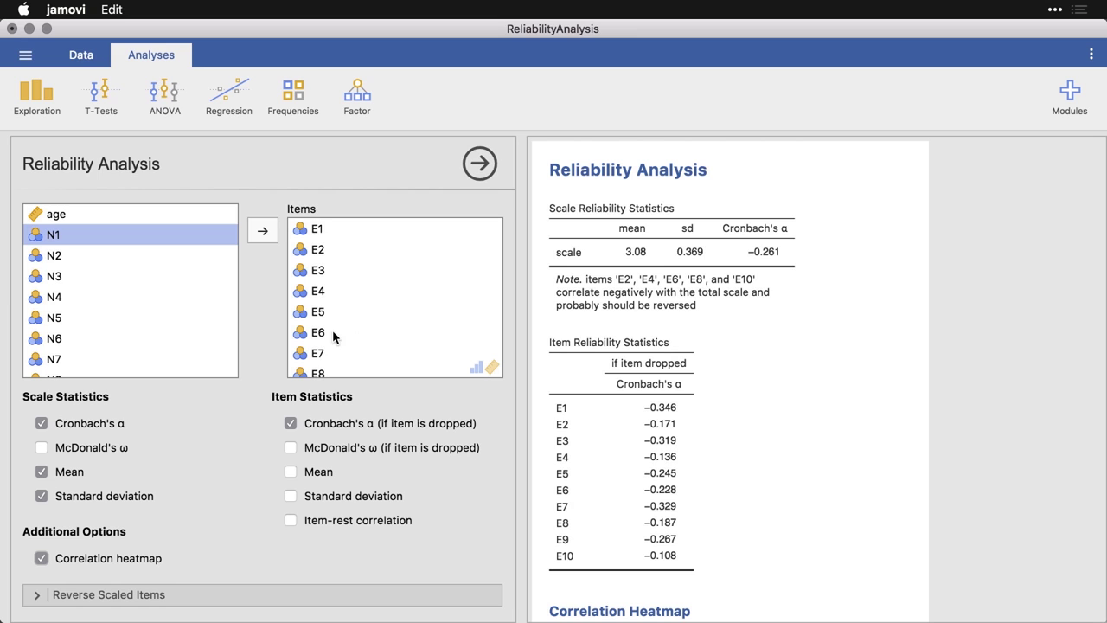
Step: Expand the Reverse Scaled Items settings
{"action": "scroll", "coordinate": [332, 336], "scroll_direction": "down", "scroll_amount": 5}
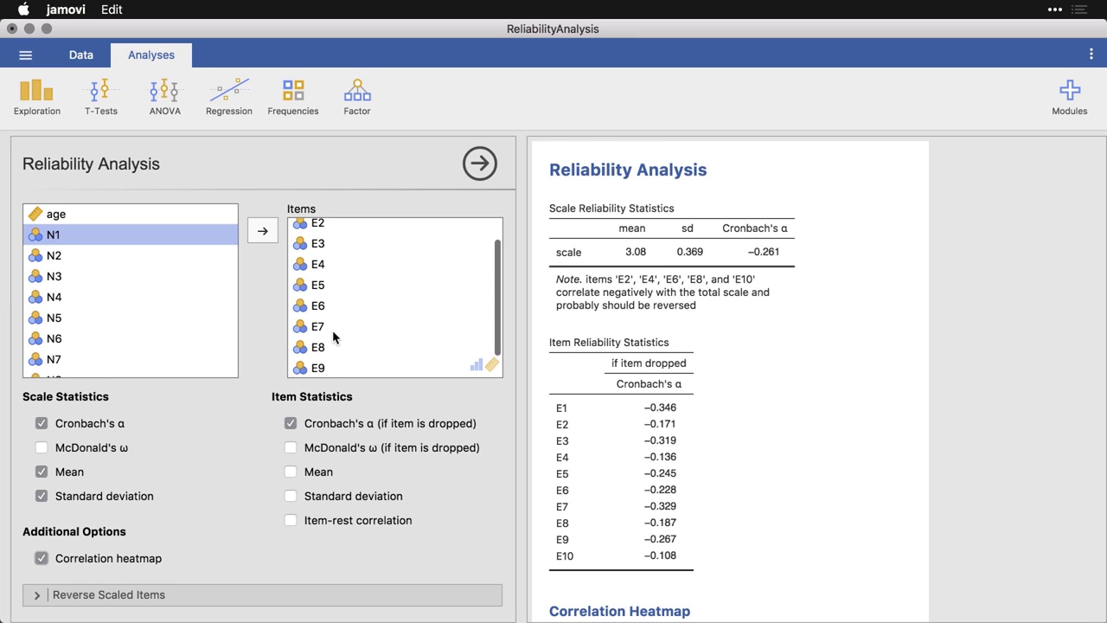
{"action": "left_click", "coordinate": [56, 582]}
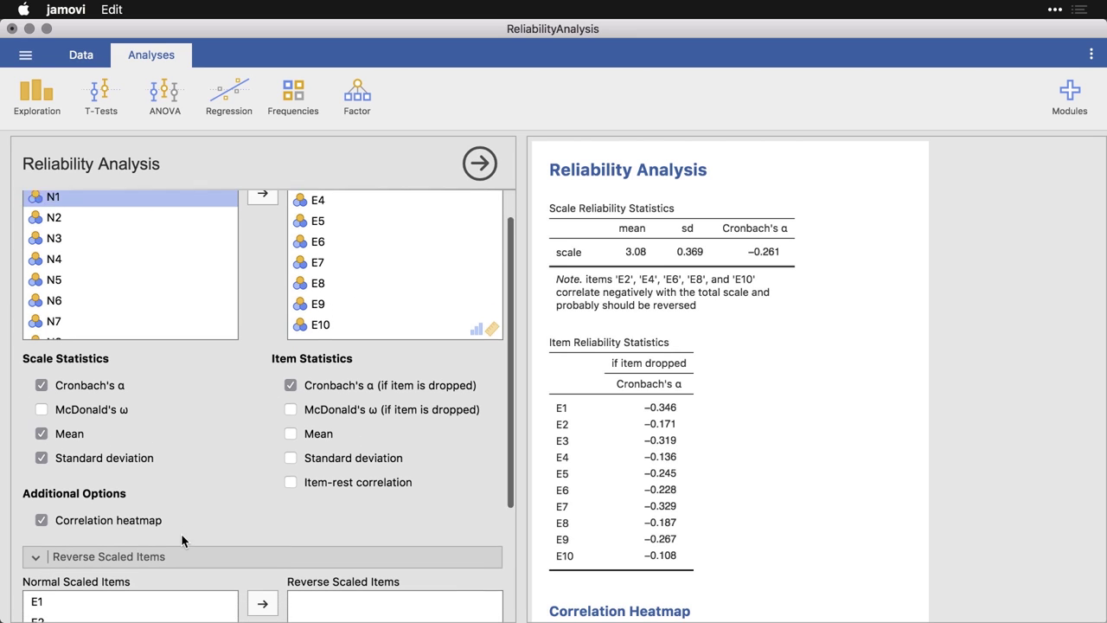
{"action": "scroll", "coordinate": [184, 562], "scroll_direction": "down", "scroll_amount": 5}
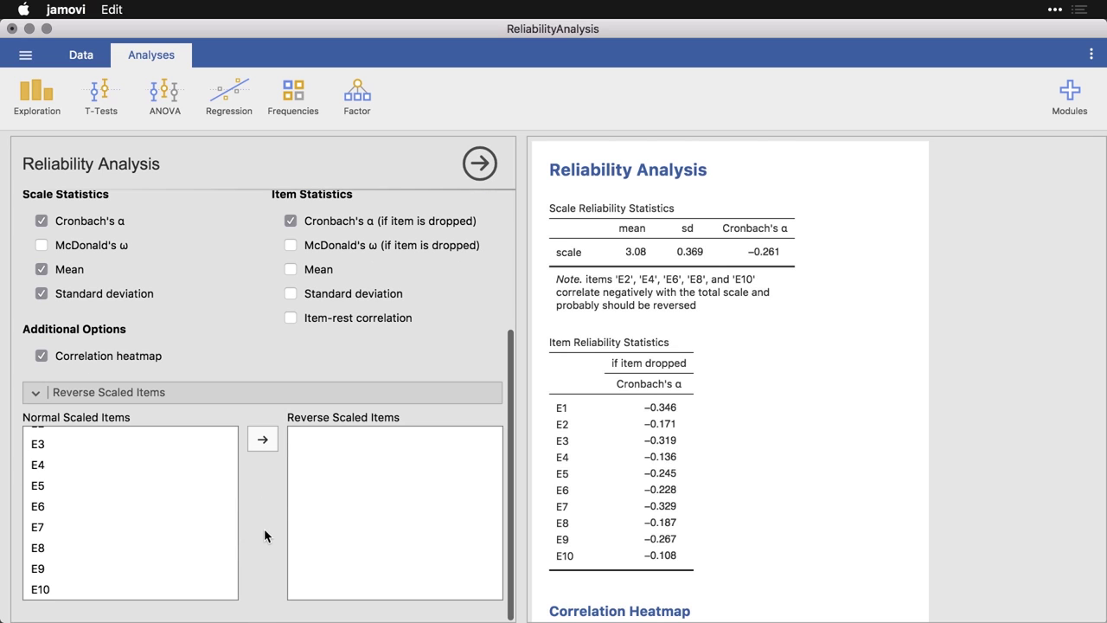
{"action": "scroll", "coordinate": [164, 515], "scroll_direction": "up", "scroll_amount": 3}
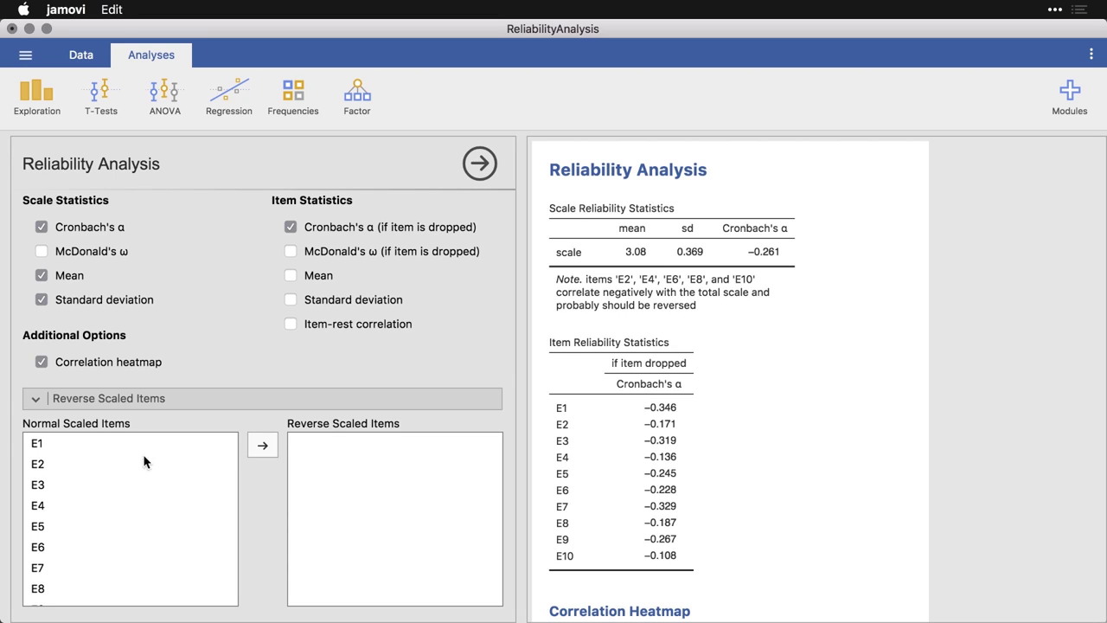
Step: Reverse-score E2, E4, E6, E8 and E10, raising Cronbach's α to 0.892
{"action": "left_click", "coordinate": [71, 463]}
{"action": "double_click", "coordinate": [71, 463]}
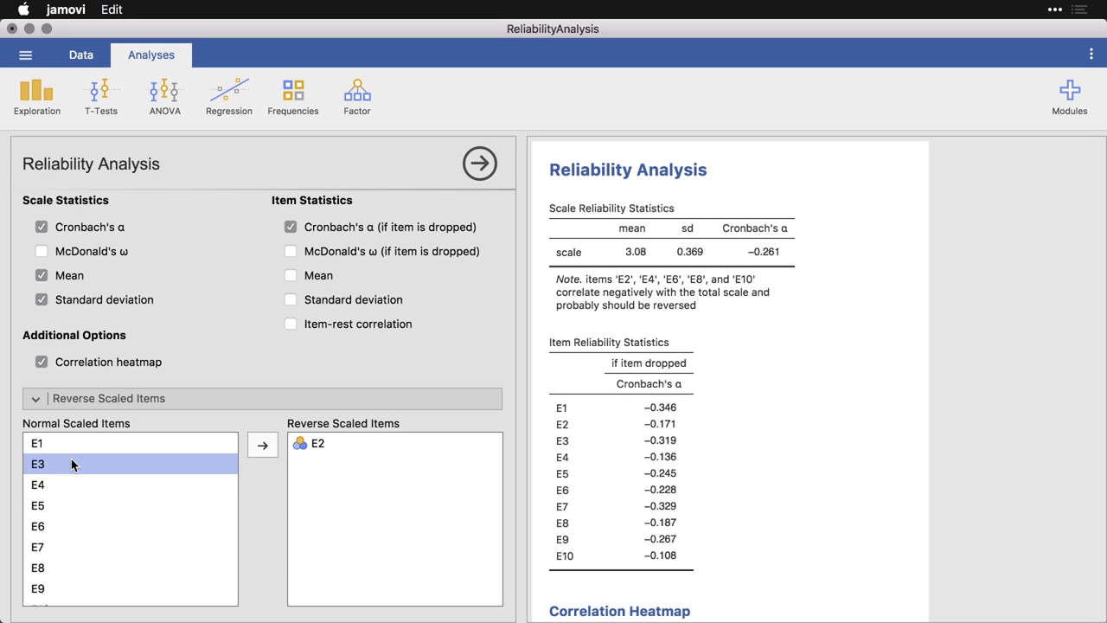
{"action": "left_click", "coordinate": [60, 484]}
{"action": "double_click", "coordinate": [60, 483]}
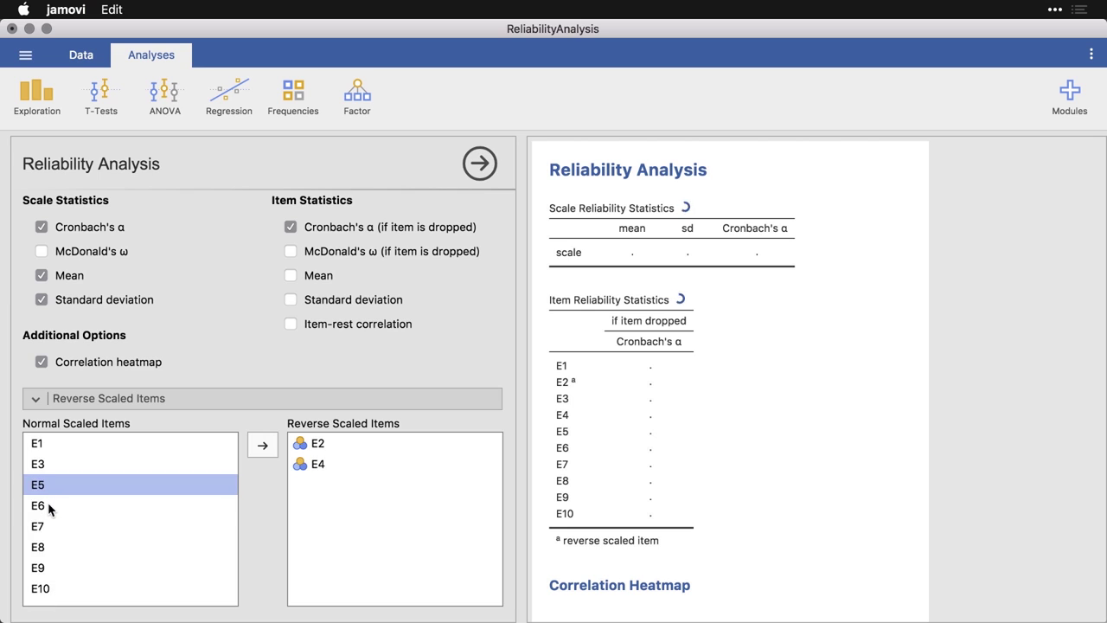
{"action": "left_click", "coordinate": [49, 507]}
{"action": "double_click", "coordinate": [48, 506]}
{"action": "left_click", "coordinate": [49, 525]}
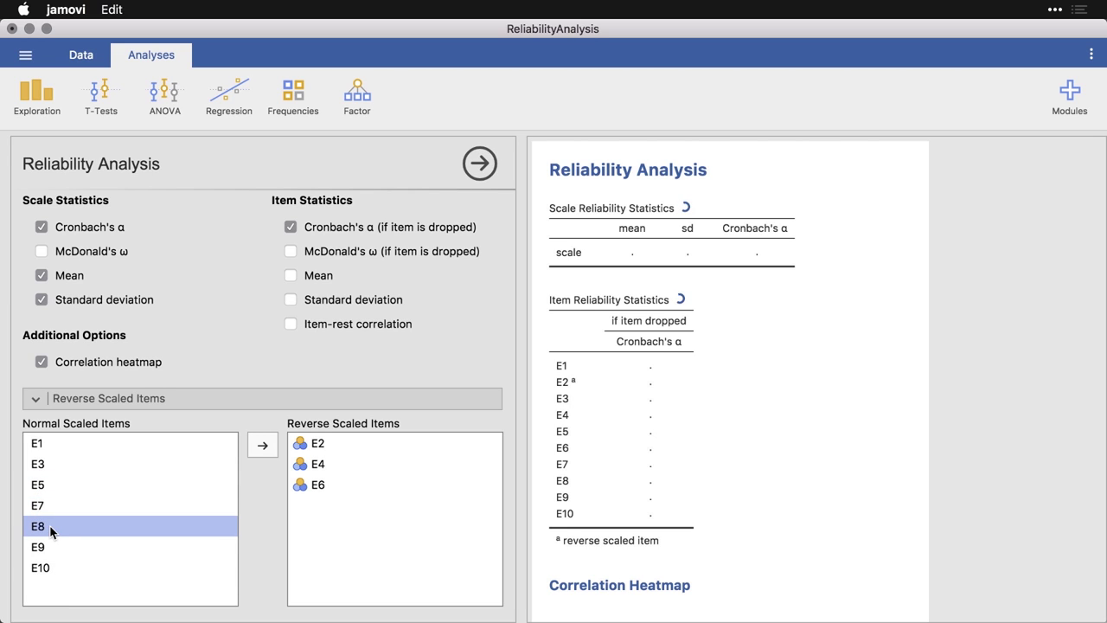
{"action": "double_click", "coordinate": [50, 525]}
{"action": "left_click", "coordinate": [51, 544]}
{"action": "double_click", "coordinate": [51, 544]}
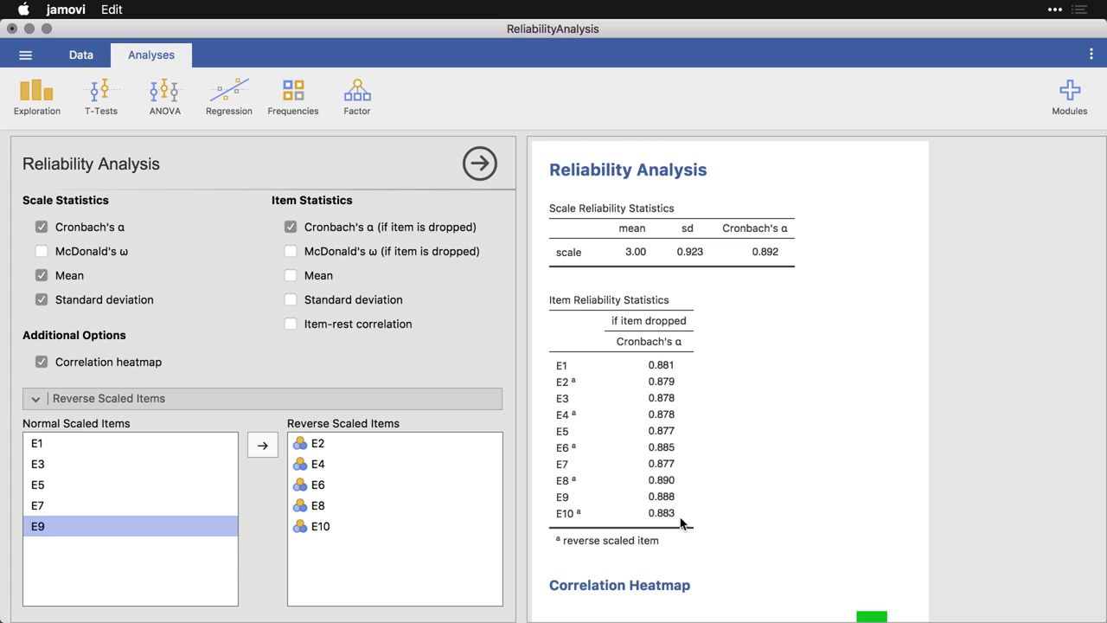
{"action": "scroll", "coordinate": [679, 522], "scroll_direction": "down", "scroll_amount": 10}
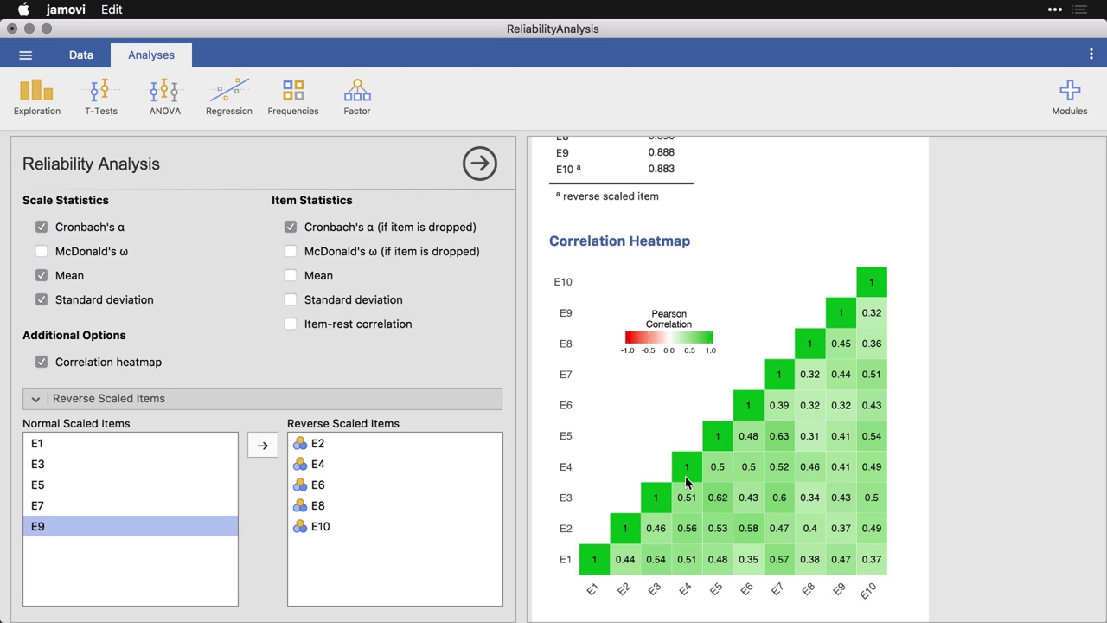
Step: Hide the options panel and review the final results showing α 0.892 and the heatmap
{"action": "left_click", "coordinate": [480, 165]}
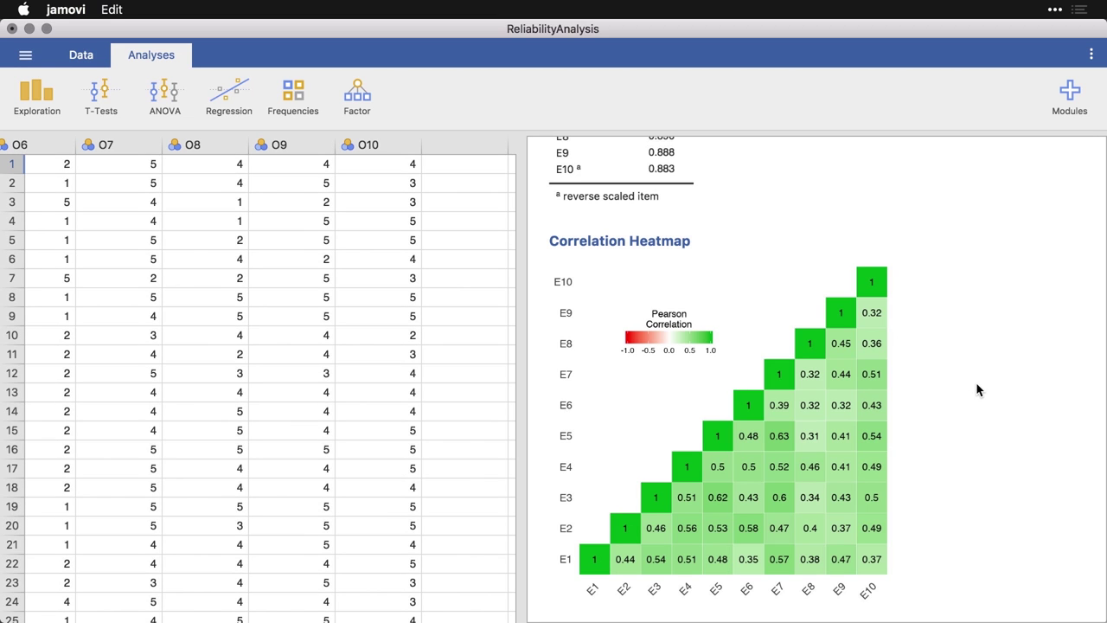
{"action": "scroll", "coordinate": [978, 389], "scroll_direction": "up", "scroll_amount": 5}
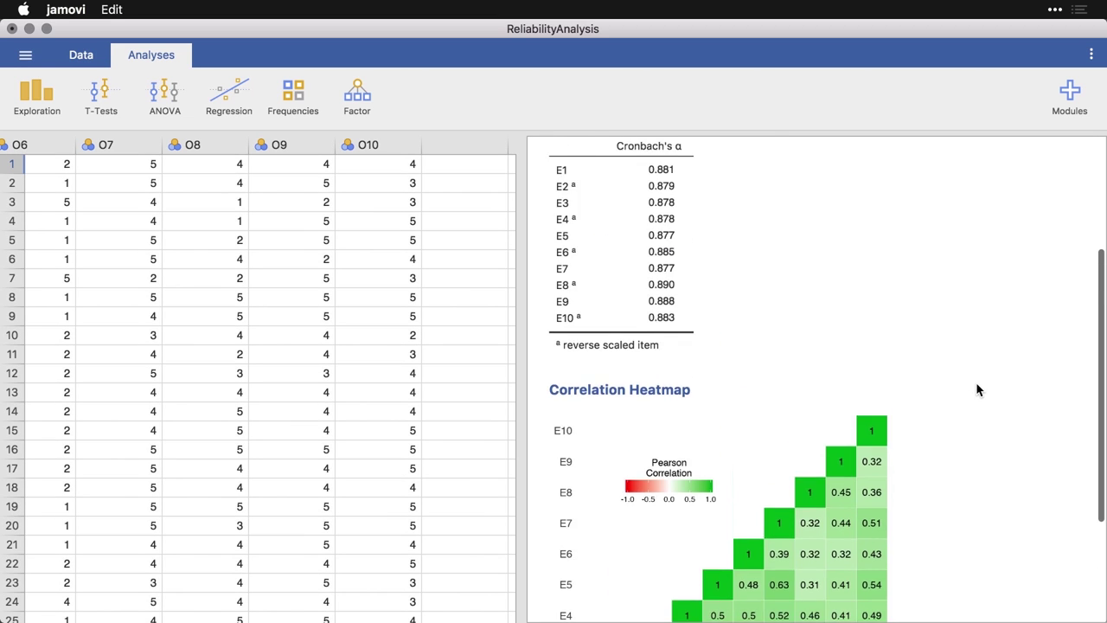
{"action": "scroll", "coordinate": [977, 389], "scroll_direction": "up", "scroll_amount": 2}
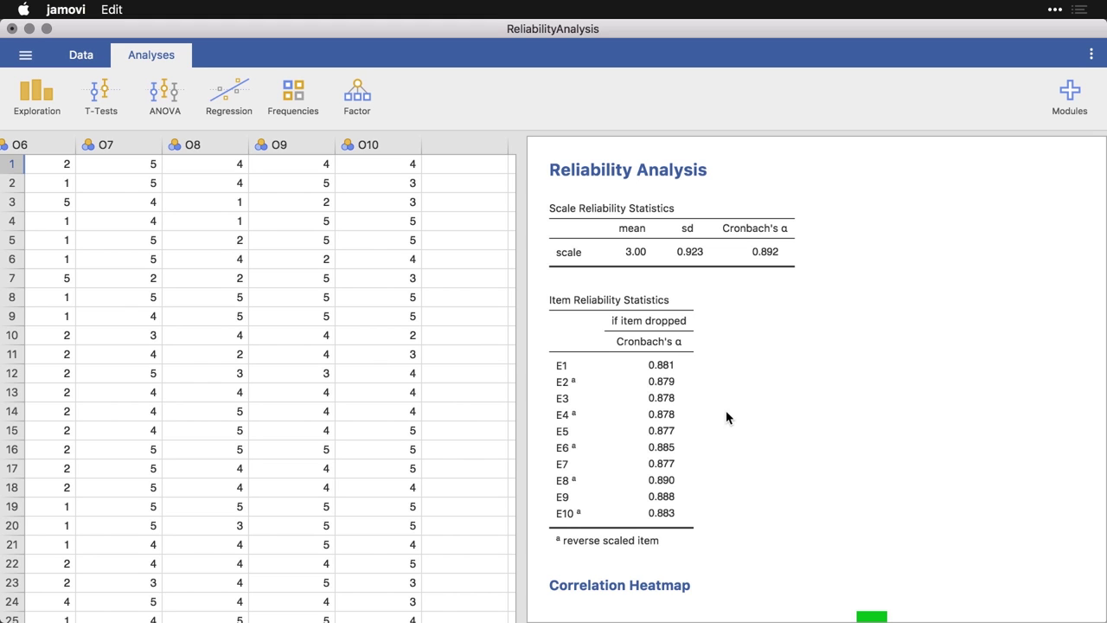
{"action": "scroll", "coordinate": [703, 506], "scroll_direction": "down", "scroll_amount": 5}
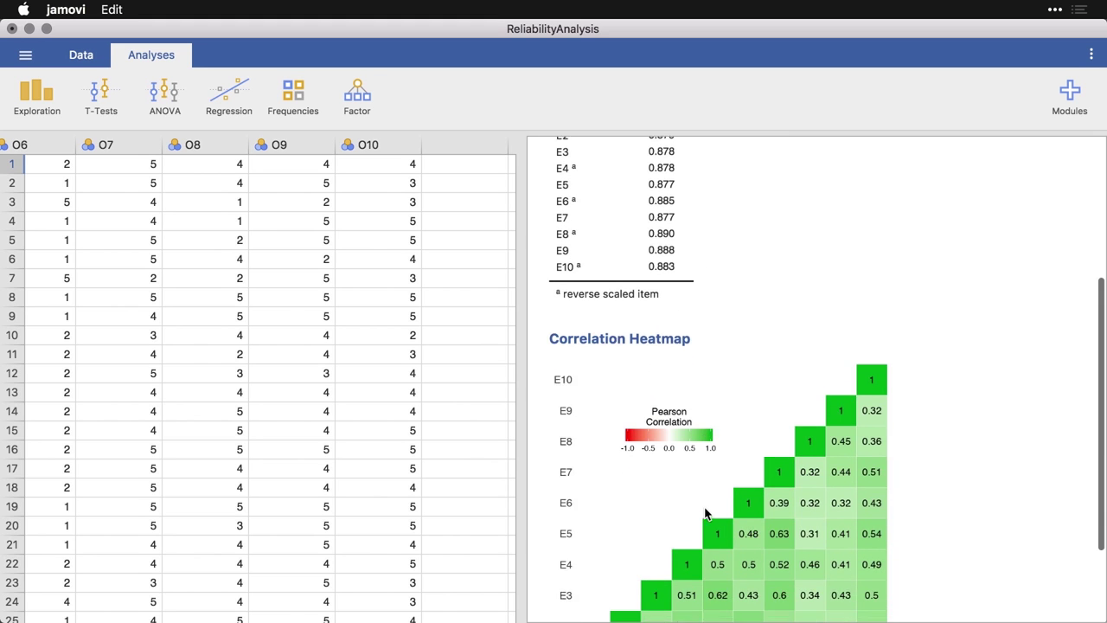
{"action": "scroll", "coordinate": [704, 506], "scroll_direction": "down", "scroll_amount": 1}
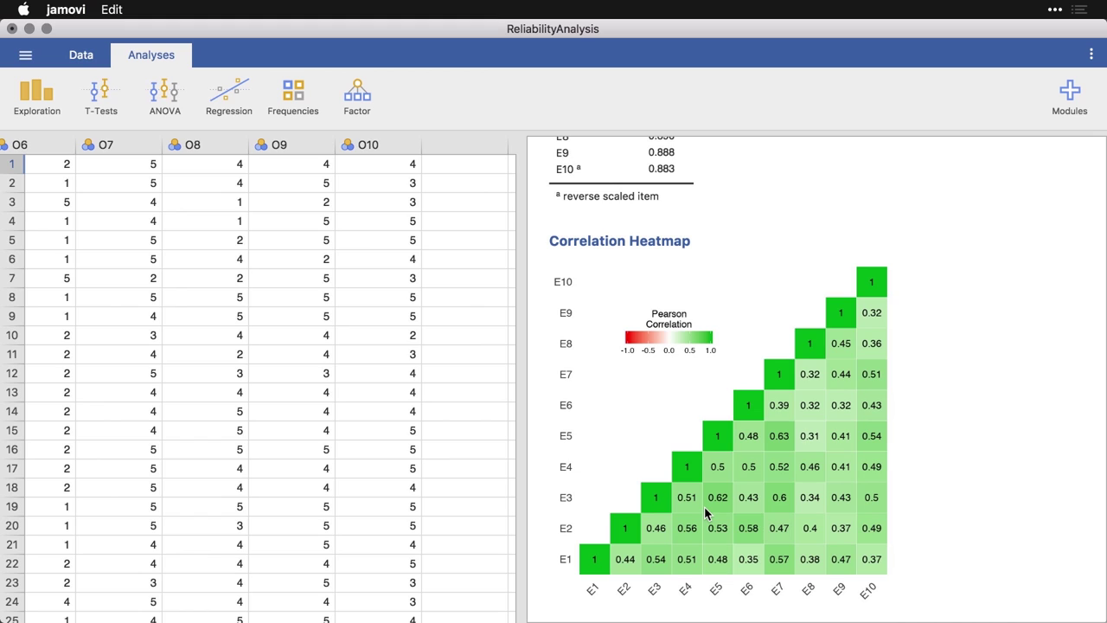